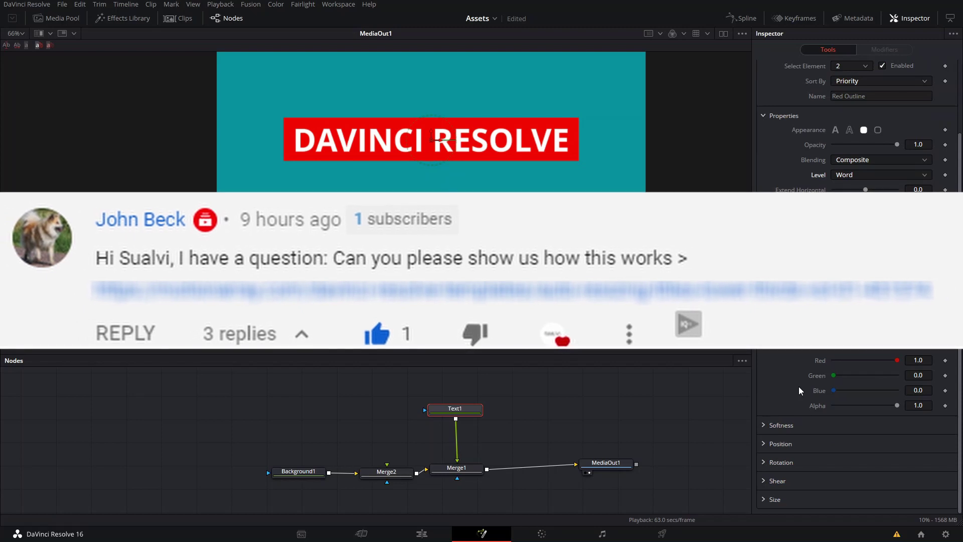
# Delete the existing Text1 title node, leaving only the teal background
pyautogui.press('Delete')
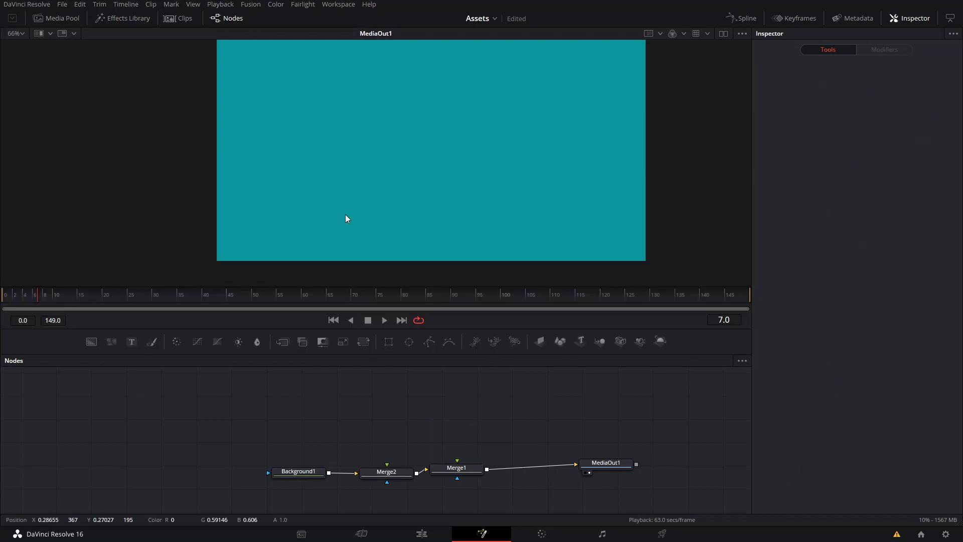
# Connect a new Text+ node's output into Merge1 over the teal background
pyautogui.click(395, 475)
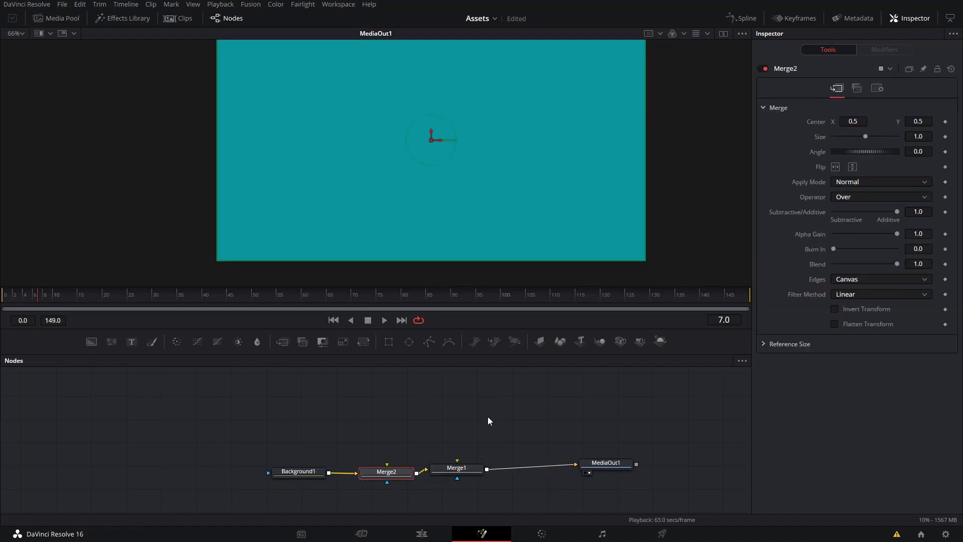
pyautogui.click(240, 393)
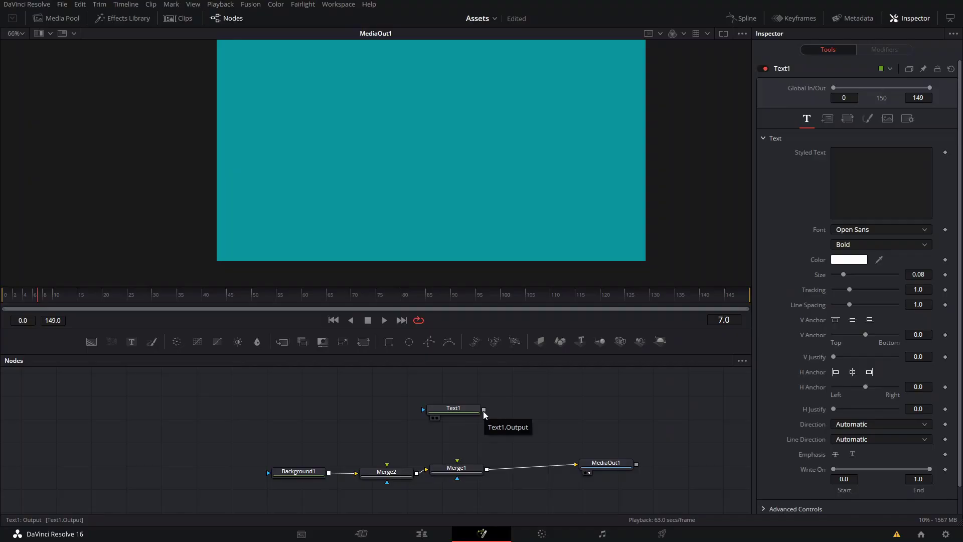
pyautogui.moveTo(483, 411); pyautogui.dragTo(457, 460)
pyautogui.click(876, 196)
# Enter 'DAVINCI RESOLVE' as the styled text and raise its size to about 0.126
pyautogui.write('davinci')
pyautogui.hotkey('ctrl', 'a')
pyautogui.write('d')
pyautogui.press('BackSpace')
pyautogui.write('DAVINCI RESOLVE')
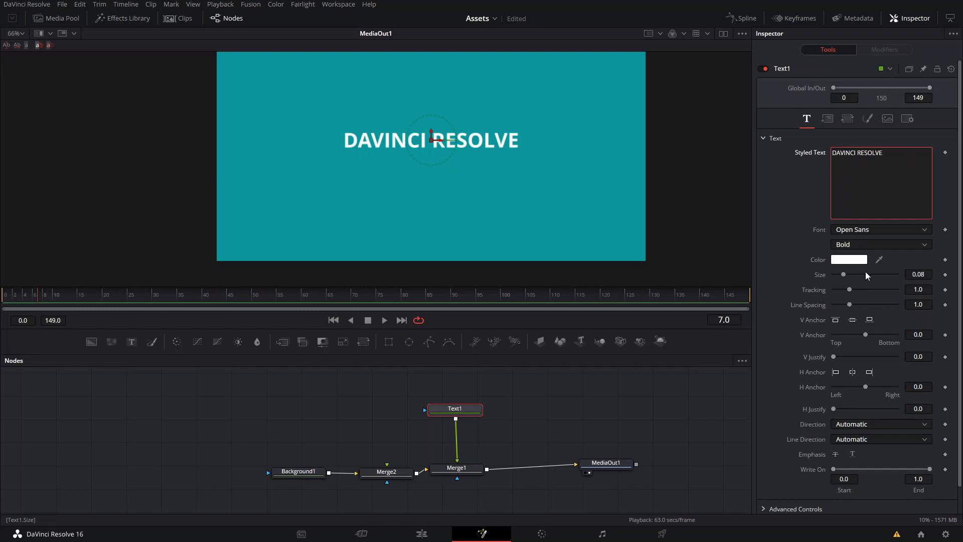
pyautogui.moveTo(851, 275); pyautogui.dragTo(849, 275)
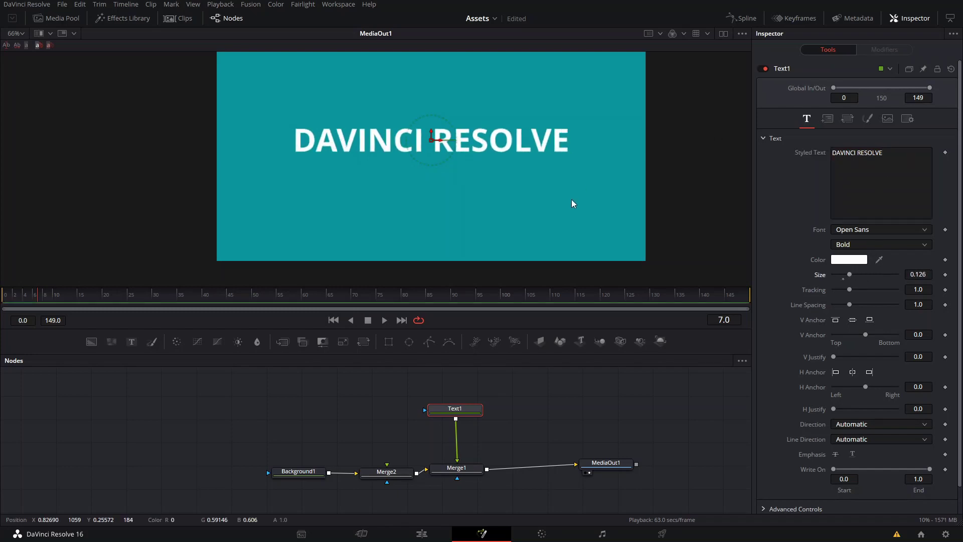
# Enable Text1's shading element 2, Red Outline, with the filled-block appearance
pyautogui.click(868, 121)
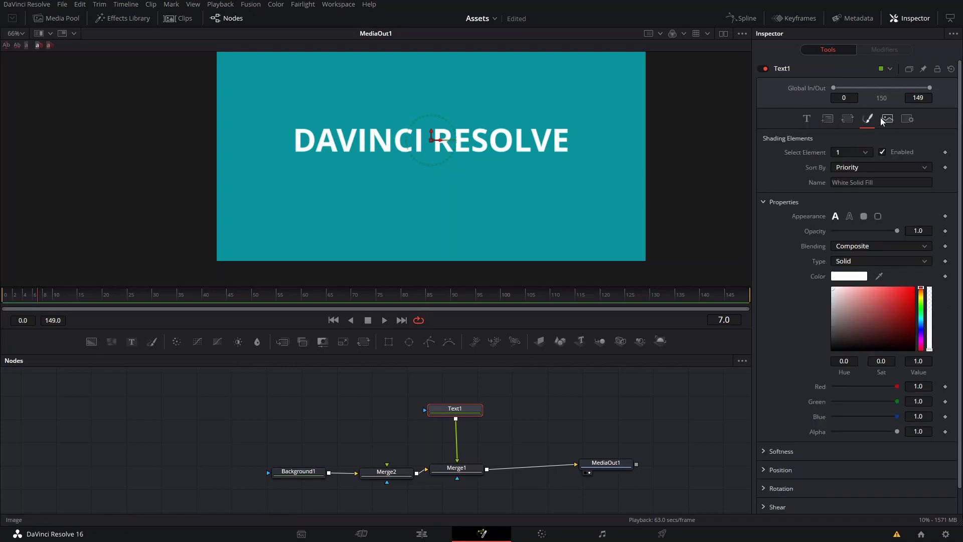
pyautogui.click(853, 153)
pyautogui.click(845, 175)
pyautogui.click(849, 152)
pyautogui.click(855, 230)
pyautogui.click(854, 154)
pyautogui.click(845, 178)
pyautogui.click(847, 152)
pyautogui.click(846, 176)
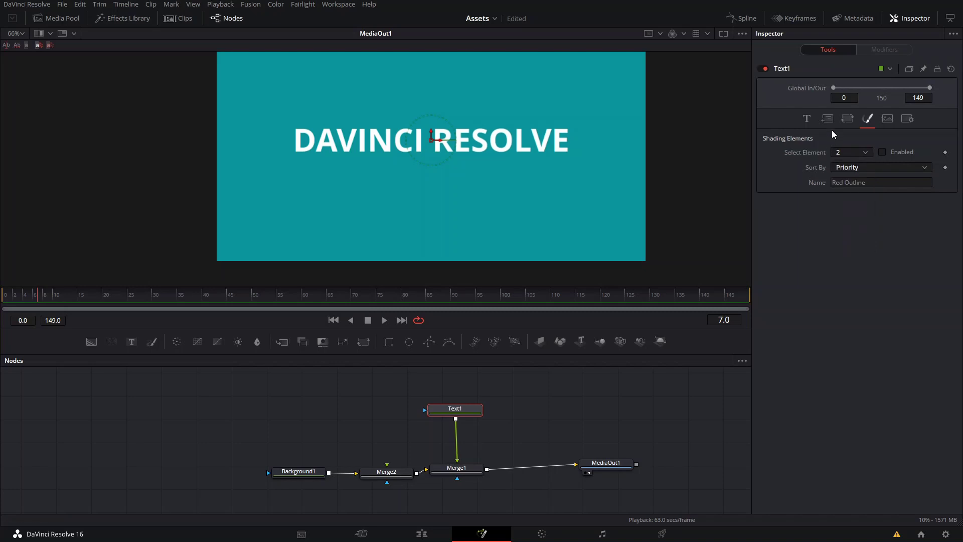
pyautogui.click(883, 152)
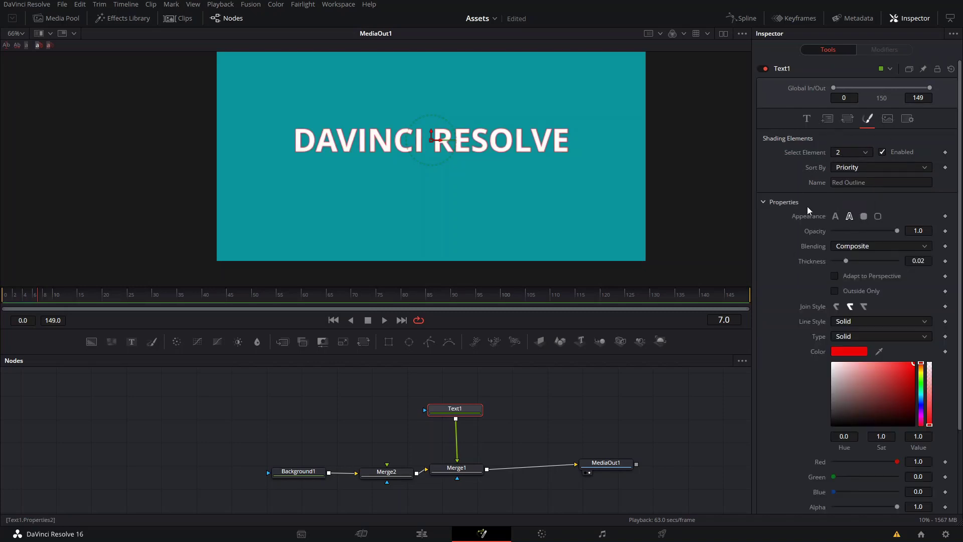
pyautogui.click(864, 216)
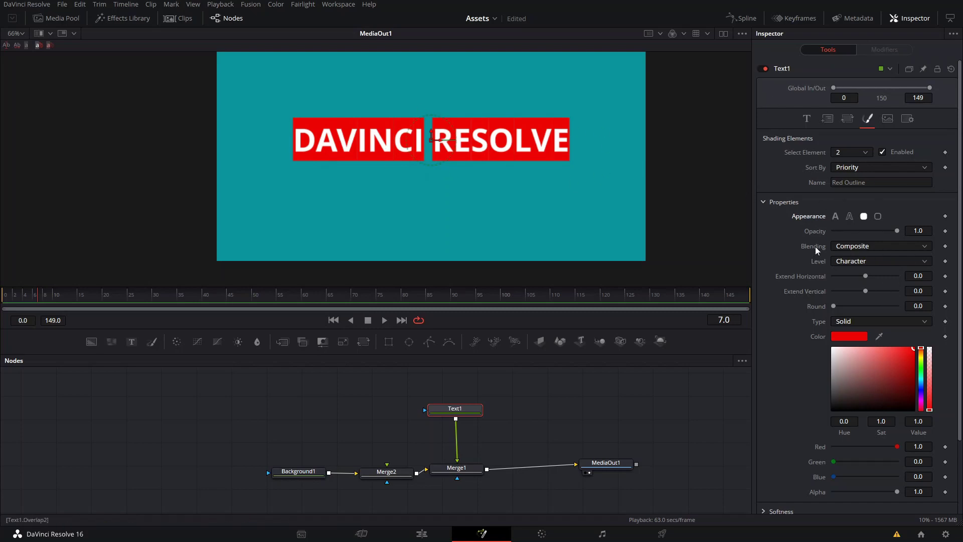
# Try Solid blending on the red shading, then return it to Composite
pyautogui.click(833, 246)
pyautogui.click(864, 256)
pyautogui.click(862, 245)
pyautogui.click(865, 277)
# Test the Line, Word and Character levels and Extend Vertical, ending at Word level with 0.0 extension
pyautogui.click(847, 263)
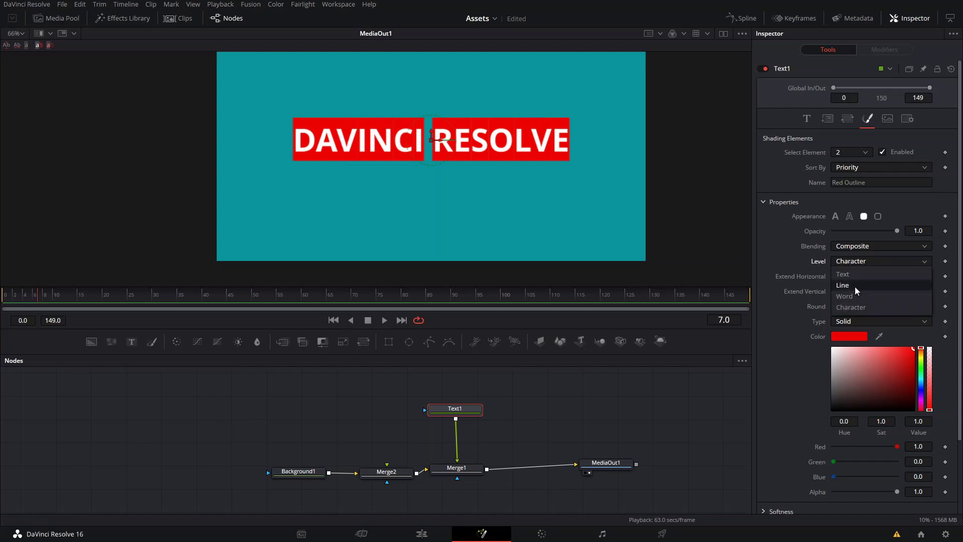
pyautogui.click(855, 286)
pyautogui.click(858, 261)
pyautogui.click(850, 296)
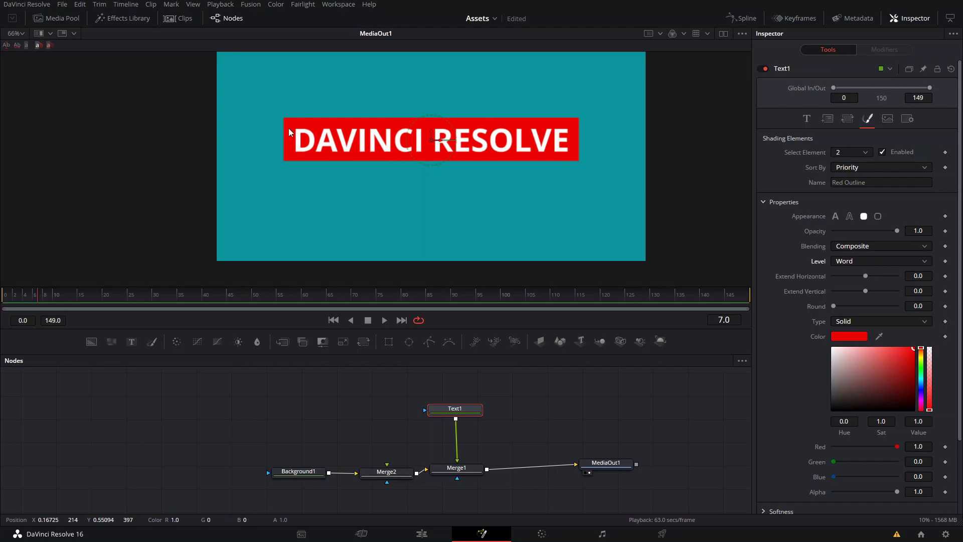
pyautogui.click(862, 261)
pyautogui.click(856, 274)
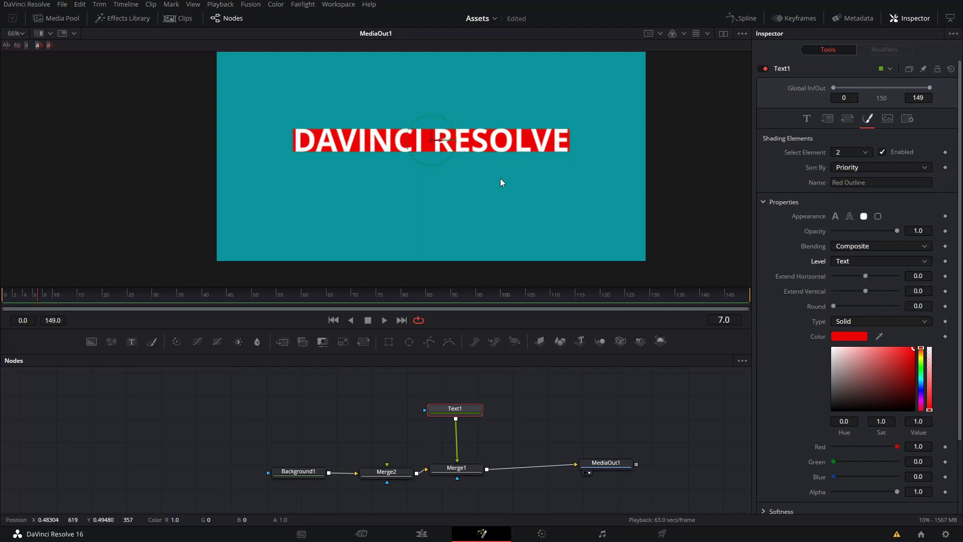
pyautogui.click(871, 291)
pyautogui.click(866, 296)
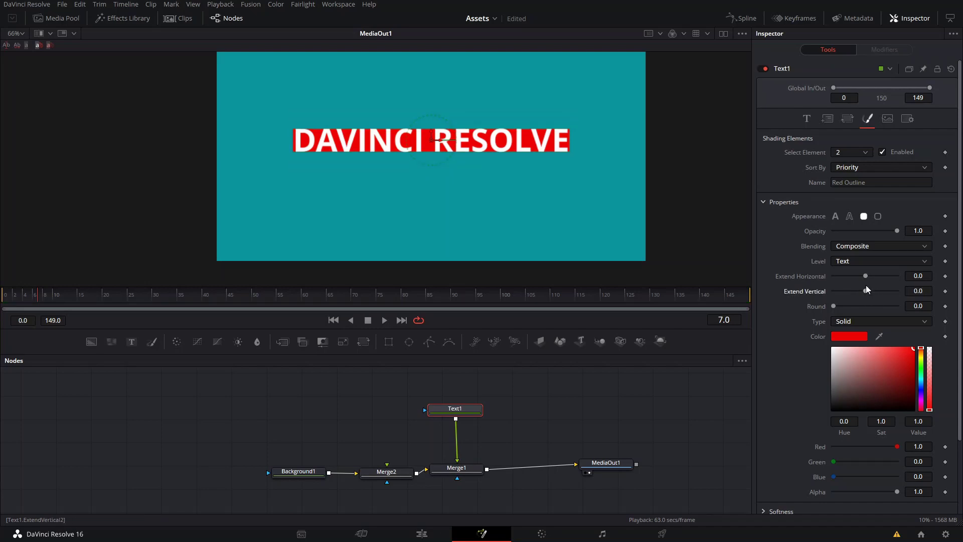
pyautogui.click(850, 260)
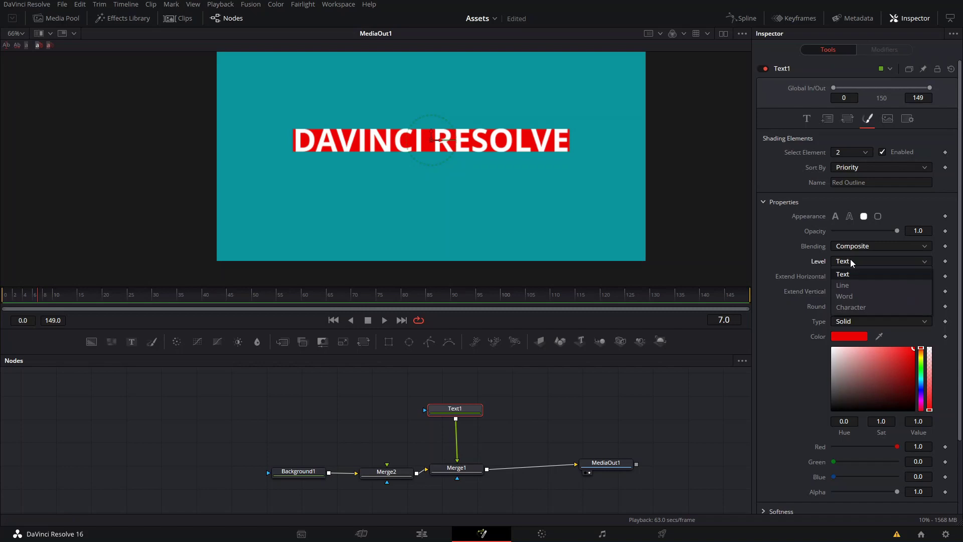
pyautogui.click(856, 293)
# Shift the red box's Offset X in its Position settings, leaving it at 0
pyautogui.scroll(-3, 823, 308)
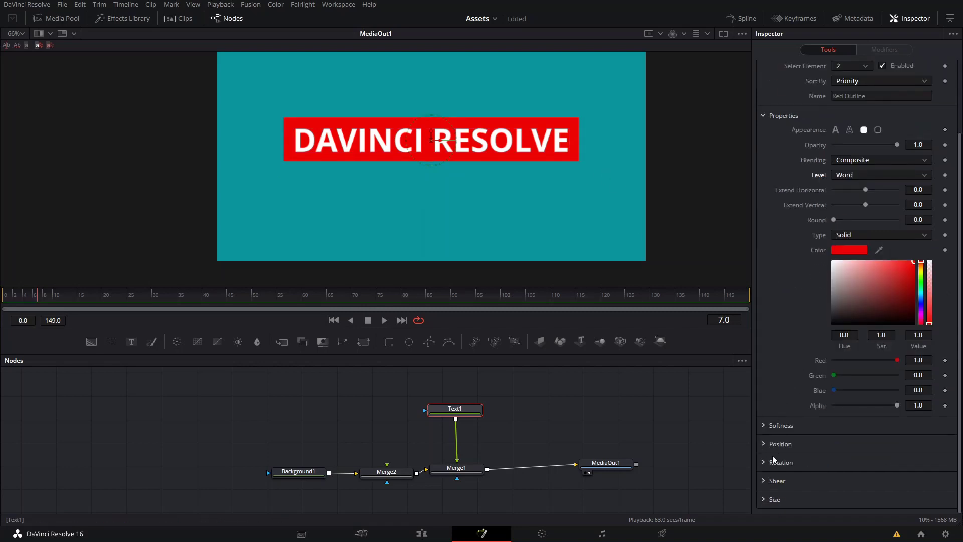
pyautogui.click(763, 443)
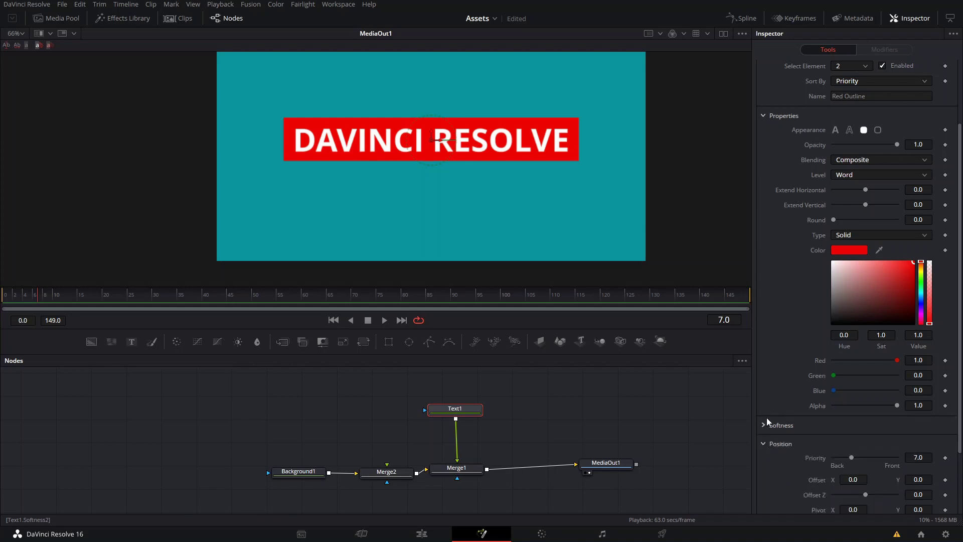
pyautogui.scroll(-3, 781, 394)
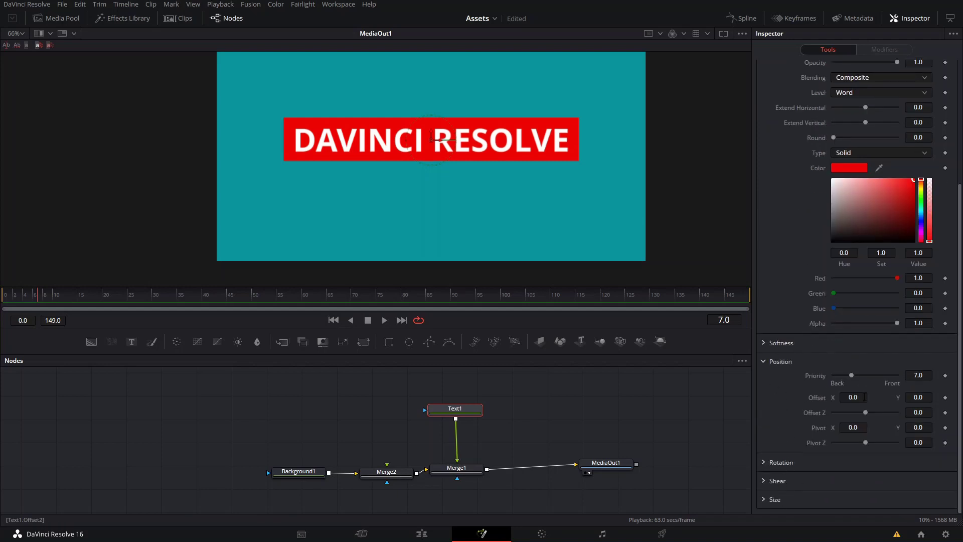
pyautogui.moveTo(853, 396)
pyautogui.mouseDown()
pyautogui.moveTo(745, 396)
pyautogui.moveTo(855, 397)
pyautogui.moveTo(866, 375)
pyautogui.moveTo(837, 376)
pyautogui.moveTo(852, 381)
pyautogui.mouseUp()
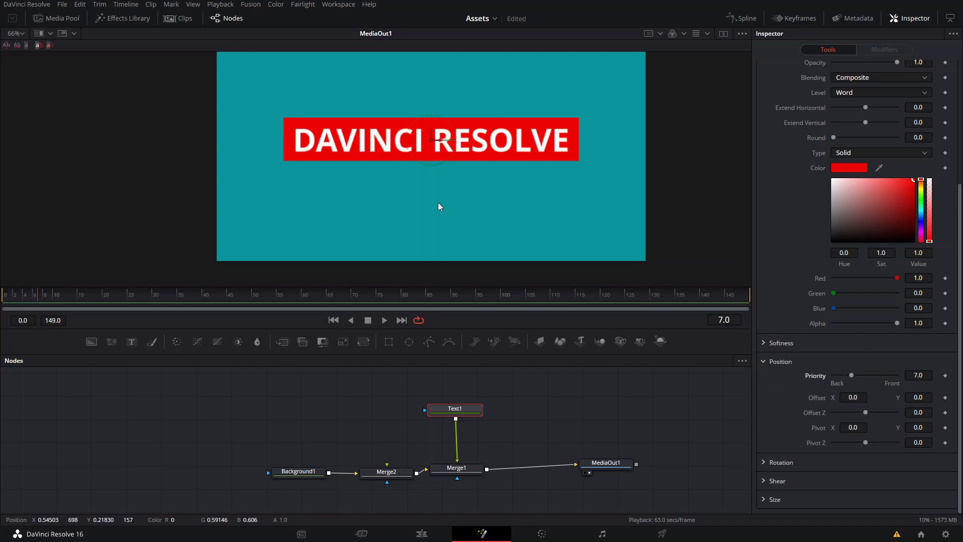
pyautogui.scroll(5, 838, 76)
# Replace the title text with 'AUTO SCALE BOX' and deselect the Text1 node
pyautogui.click(806, 120)
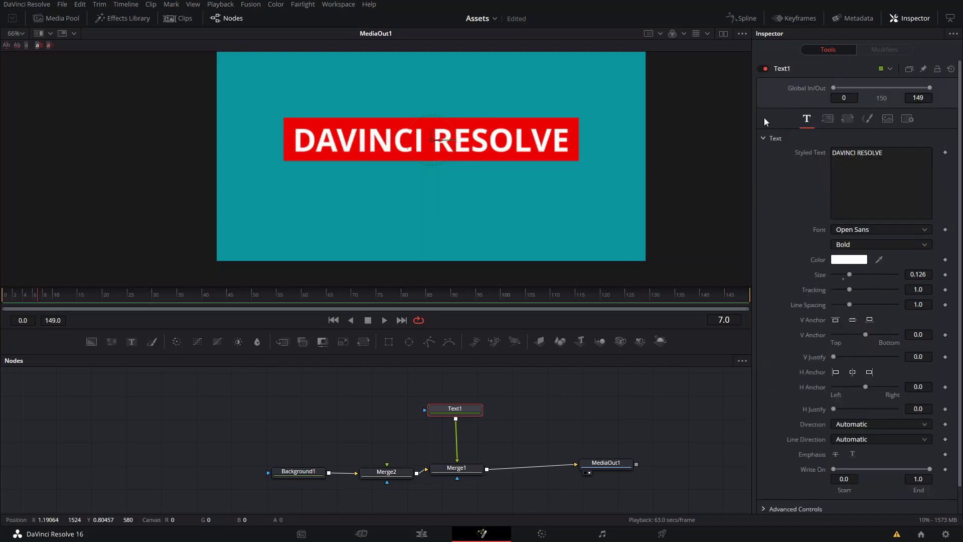
pyautogui.tripleClick(850, 150)
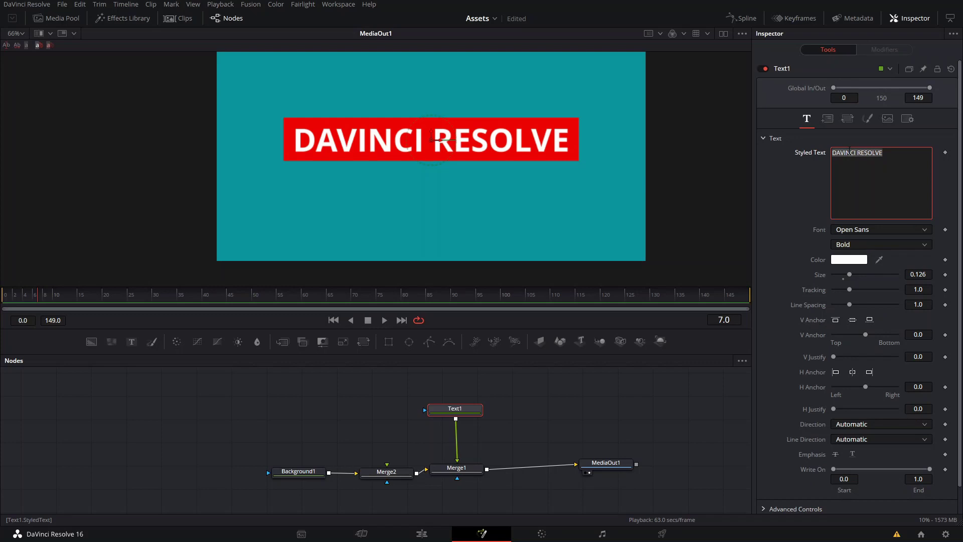
pyautogui.write('BO')
pyautogui.press('BackSpace')
pyautogui.press('BackSpace')
pyautogui.write('AUTO ')
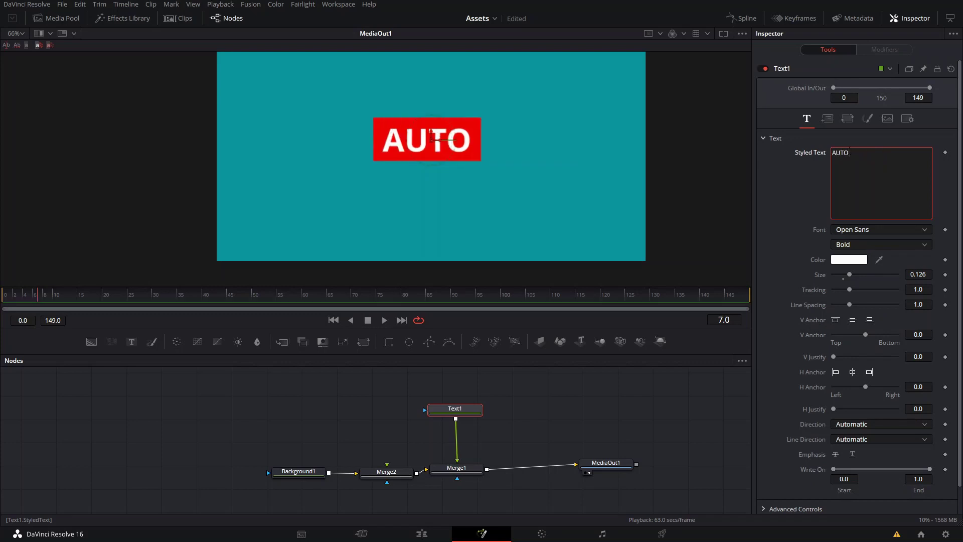
pyautogui.write('SCALE BOX')
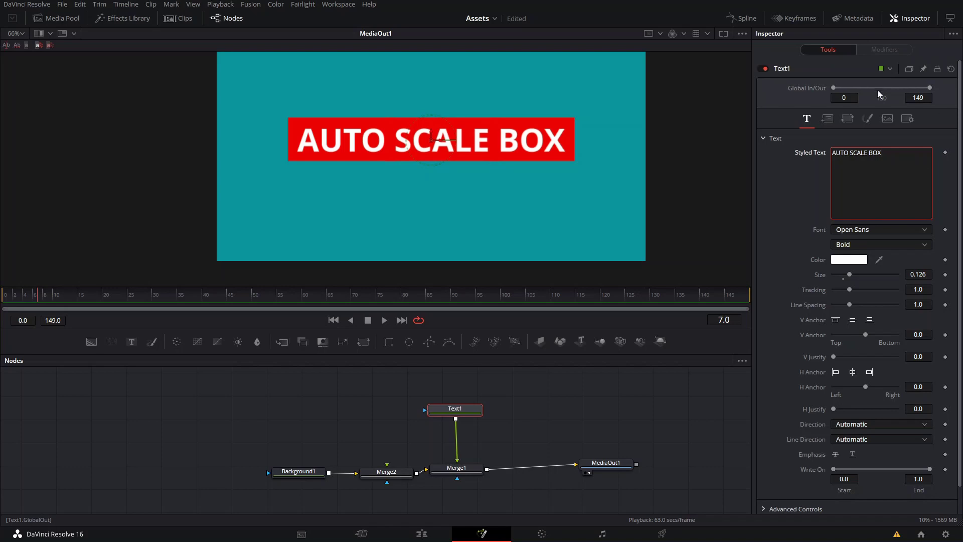
pyautogui.click(513, 393)
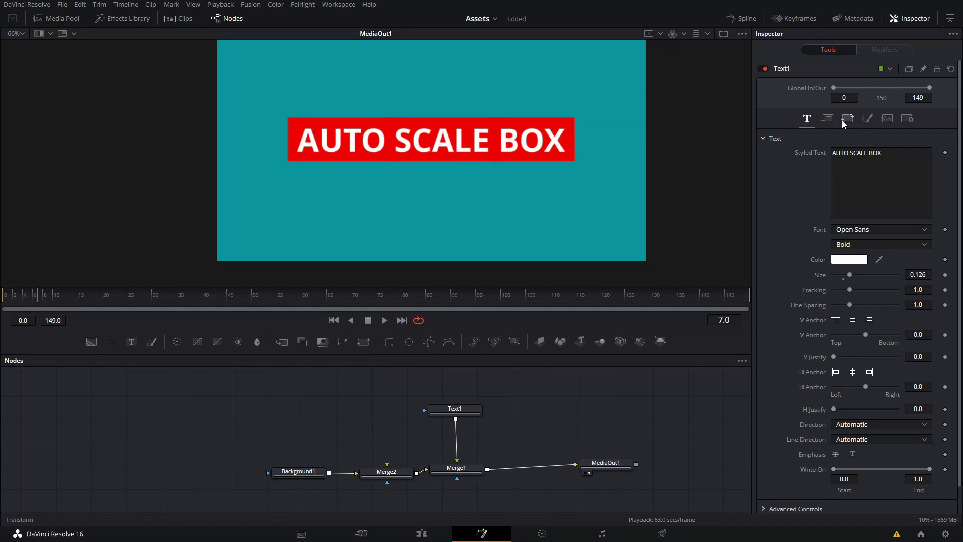
# Add a Background node with a Rectangle mask and merge it into Merge2 behind the text
pyautogui.click(454, 410)
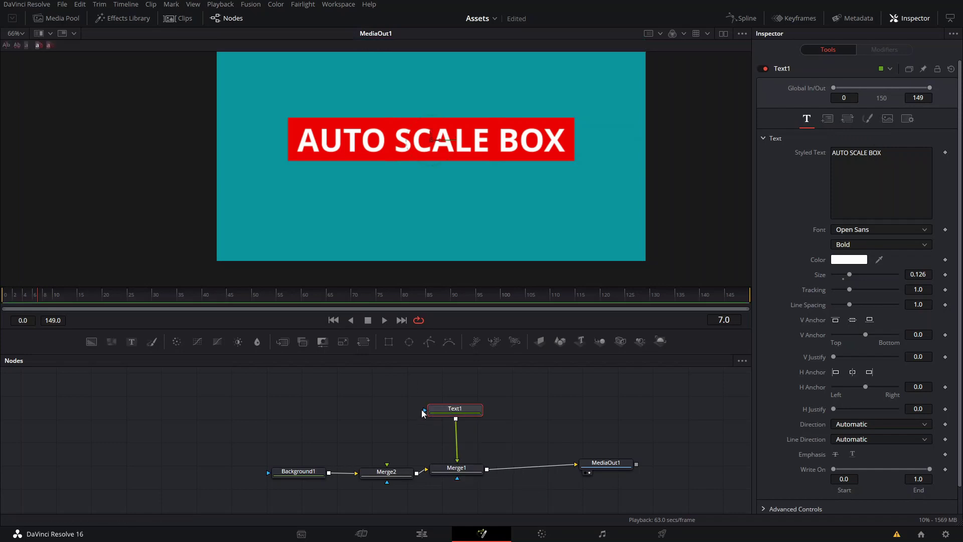
pyautogui.click(371, 442)
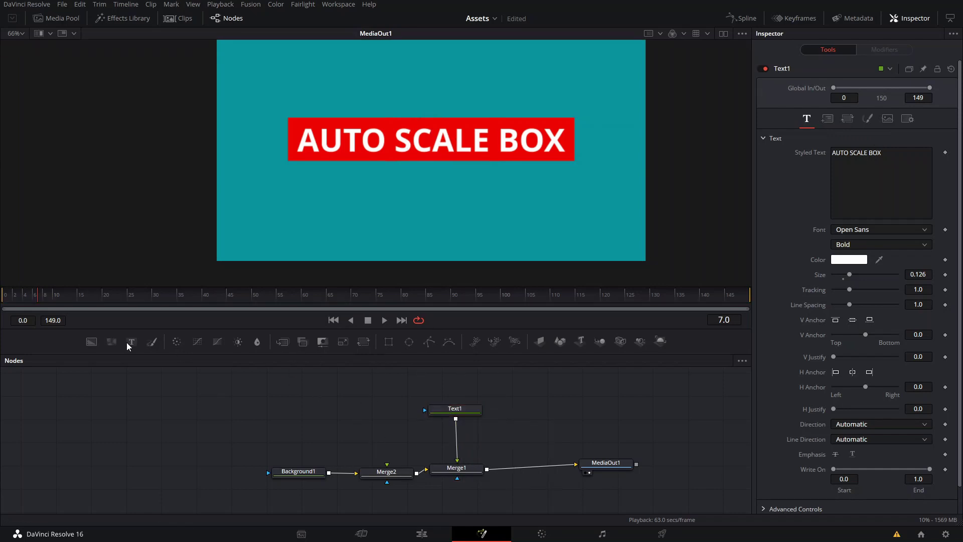
pyautogui.click(94, 343)
pyautogui.click(394, 343)
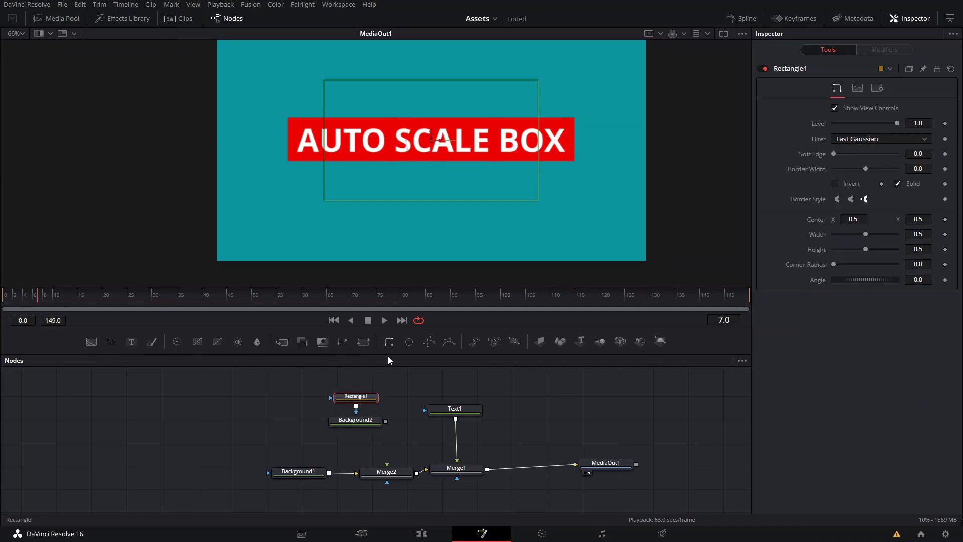
pyautogui.moveTo(385, 421); pyautogui.dragTo(387, 465)
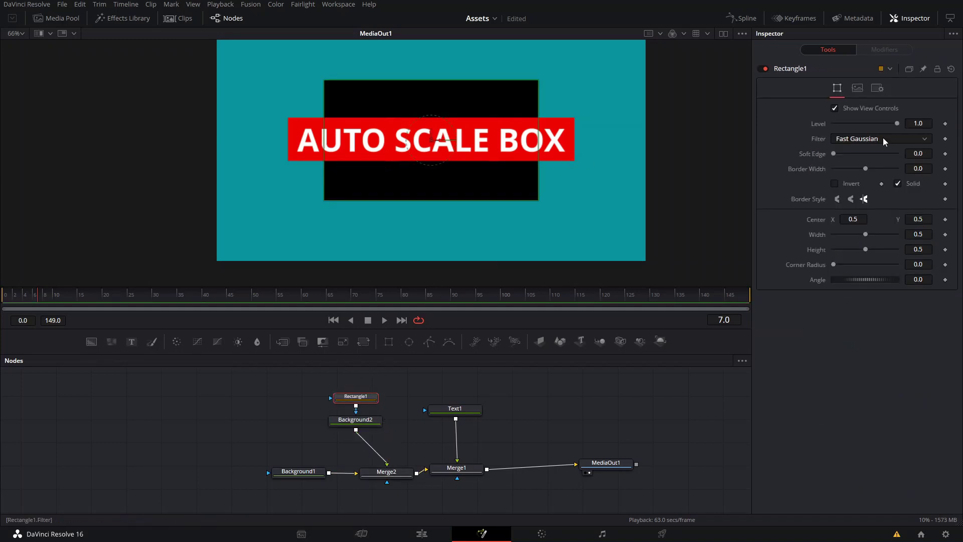
# Check the rectangle width's extra options, then reselect Text1 to show its settings
pyautogui.rightClick(811, 233)
pyautogui.press('Escape')
pyautogui.click(451, 409)
pyautogui.scroll(-1, 828, 203)
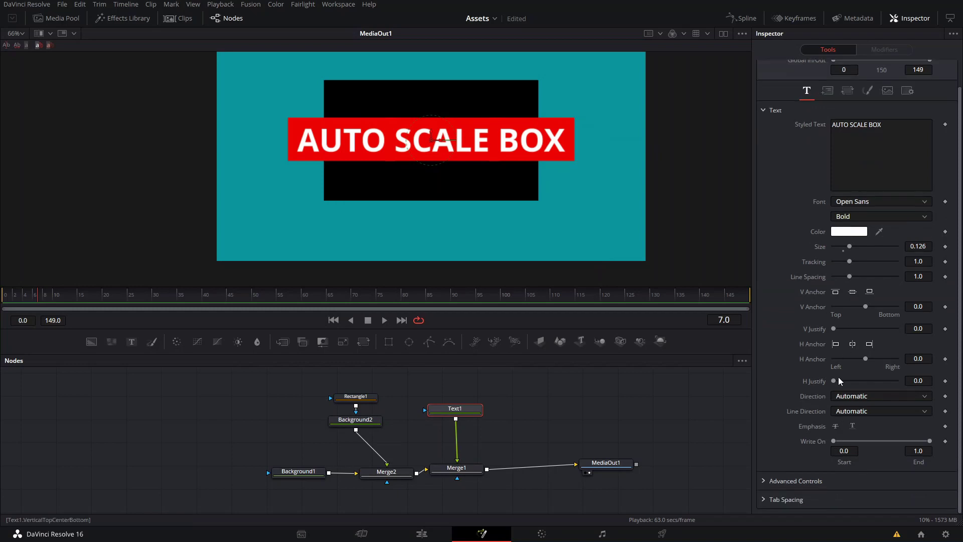
pyautogui.scroll(1, 870, 165)
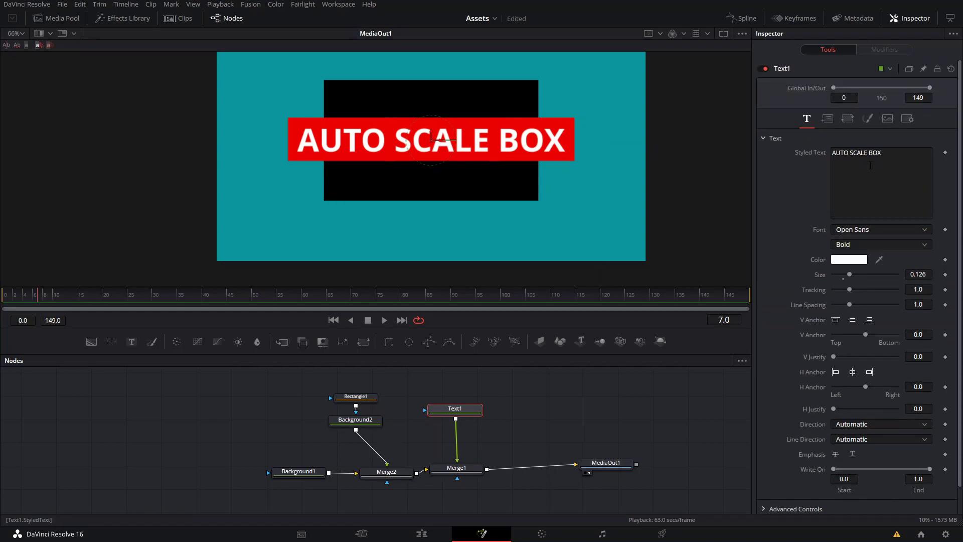
# Show Rectangle1's mask settings, with width and height at 0.5
pyautogui.click(360, 398)
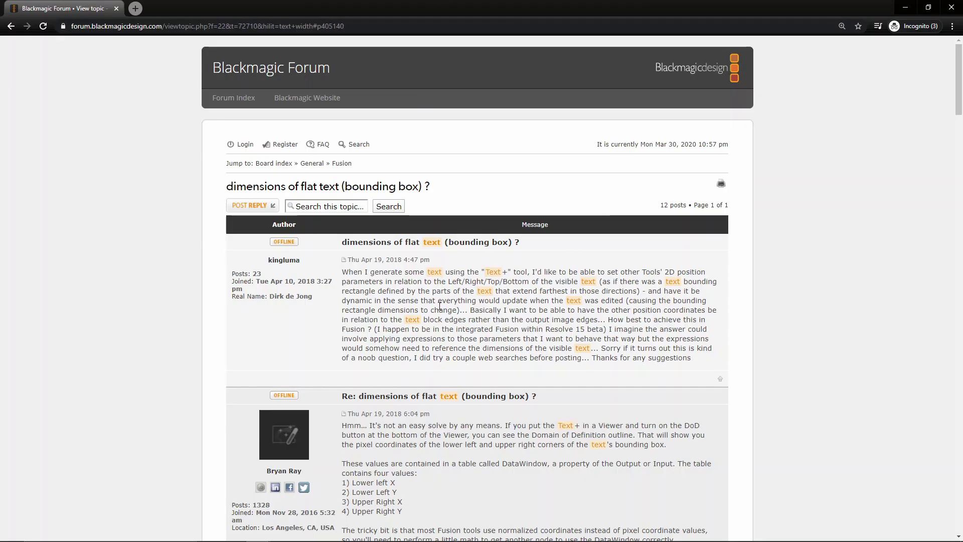
pyautogui.scroll(-2, 520, 208)
pyautogui.scroll(2, 451, 251)
# Read the forum thread 'dimensions of flat text (bounding box) ?' and its DataWindow replies, ending at the top
pyautogui.moveTo(223, 190); pyautogui.dragTo(437, 194)
pyautogui.click(558, 287)
pyautogui.scroll(-3, 558, 287)
pyautogui.scroll(-5, 558, 287)
pyautogui.scroll(4, 558, 286)
pyautogui.scroll(-5, 559, 287)
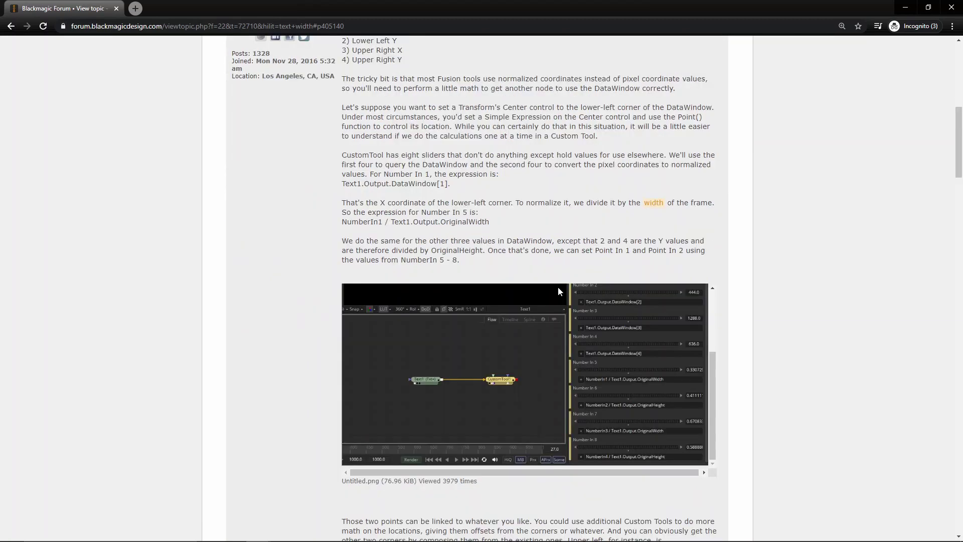
pyautogui.scroll(-5, 652, 306)
pyautogui.scroll(-6, 694, 299)
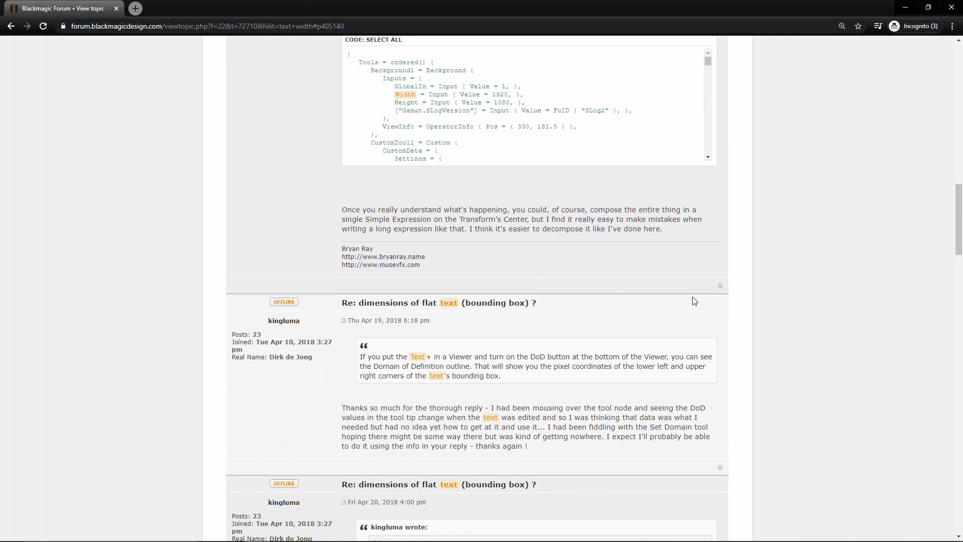
pyautogui.scroll(-7, 693, 300)
pyautogui.scroll(-4, 687, 296)
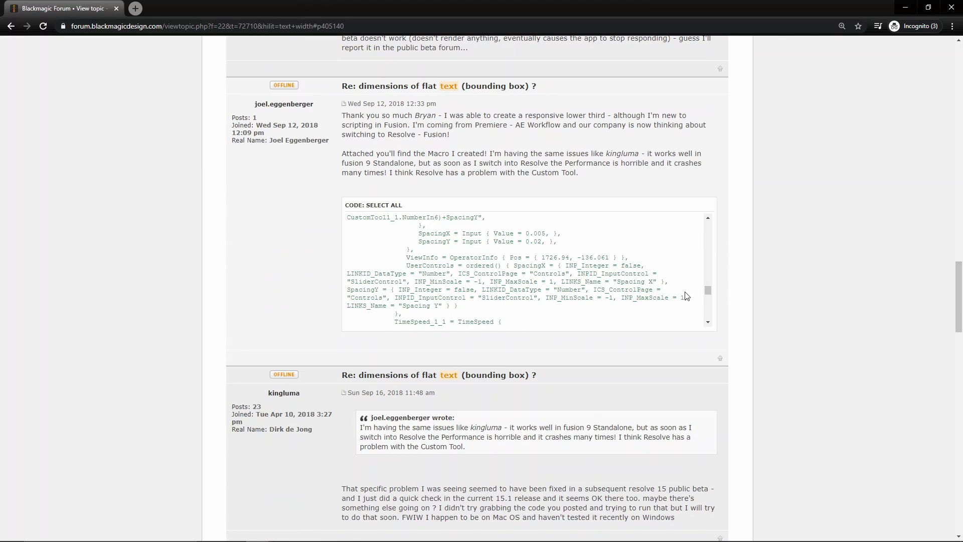
pyautogui.scroll(-6, 685, 295)
pyautogui.scroll(-11, 797, 345)
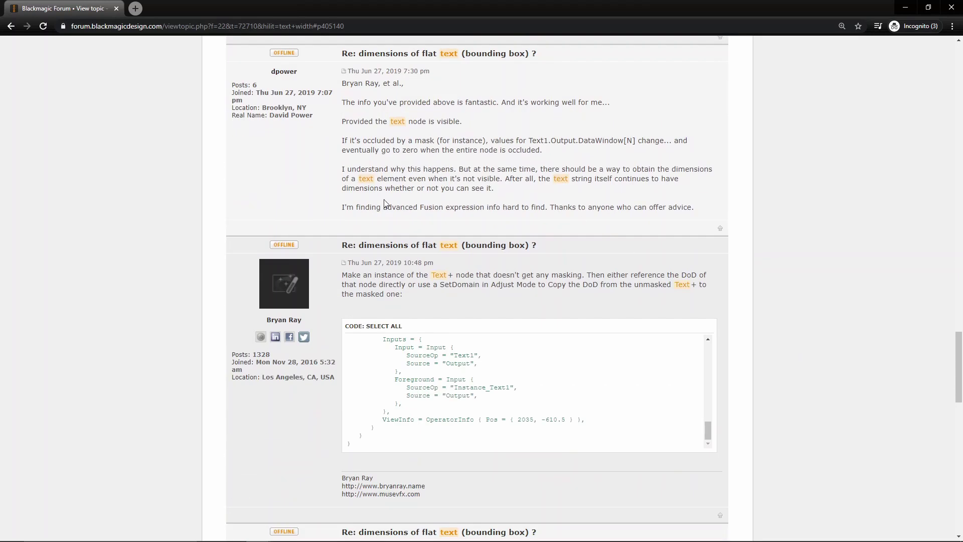
pyautogui.scroll(-6, 482, 328)
pyautogui.scroll(1, 714, 428)
pyautogui.scroll(-14, 714, 428)
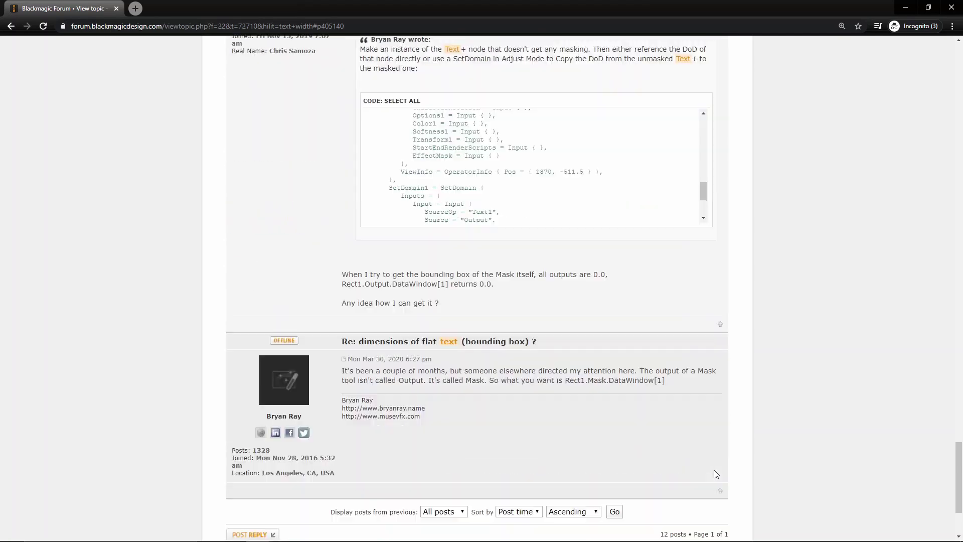
pyautogui.scroll(6, 714, 469)
pyautogui.scroll(6, 729, 451)
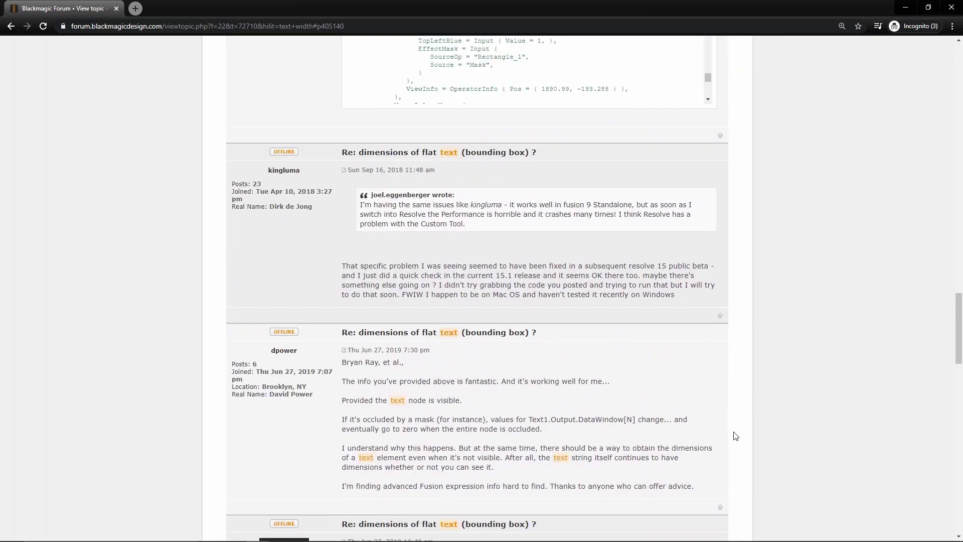
pyautogui.scroll(20, 735, 435)
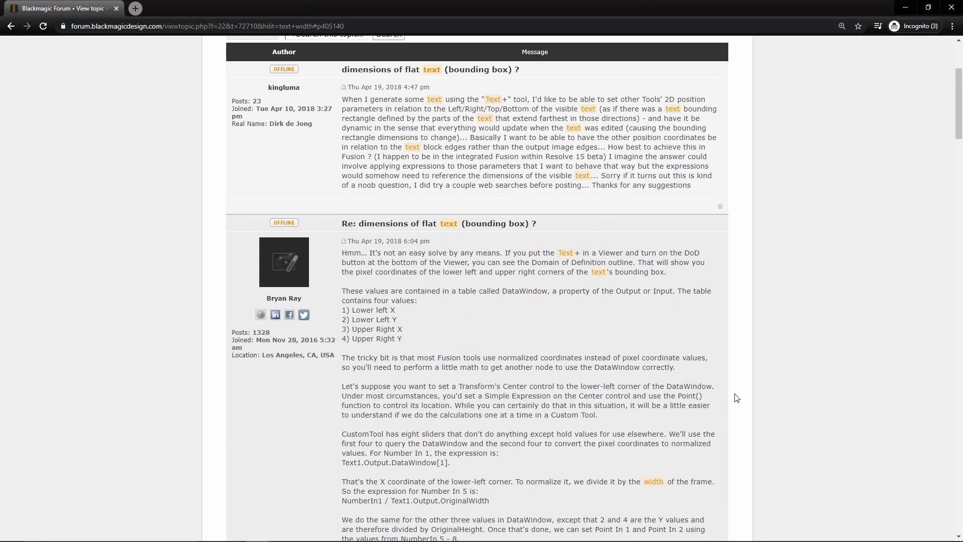
pyautogui.scroll(3, 735, 396)
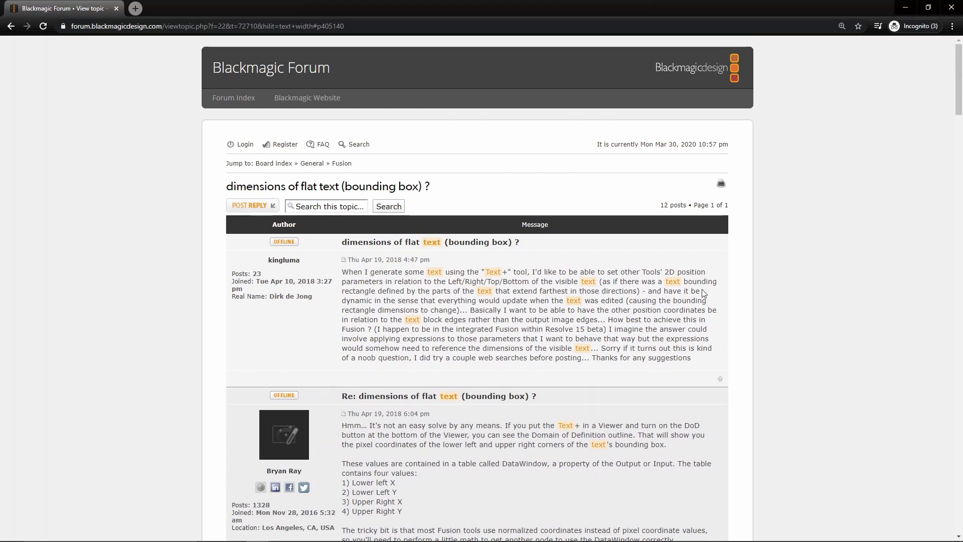
pyautogui.scroll(-7, 702, 293)
pyautogui.scroll(2, 601, 288)
pyautogui.scroll(-1, 489, 287)
pyautogui.scroll(-10, 522, 323)
pyautogui.scroll(3, 492, 365)
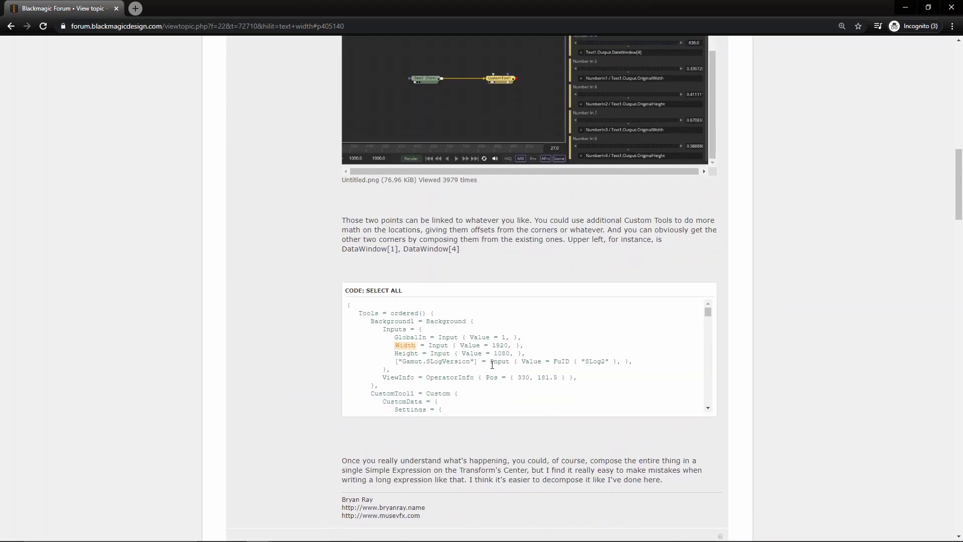
pyautogui.scroll(-8, 492, 365)
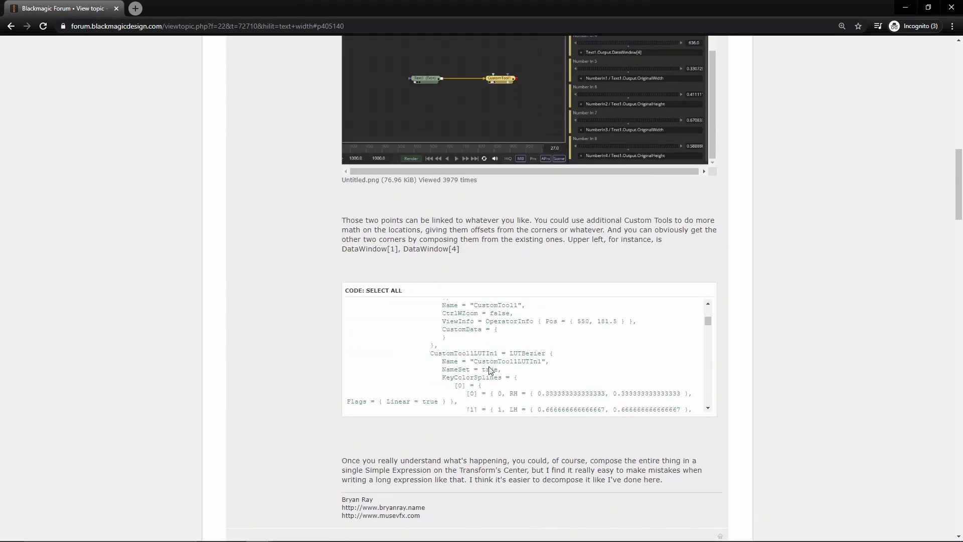
pyautogui.scroll(10, 490, 370)
pyautogui.scroll(5, 303, 371)
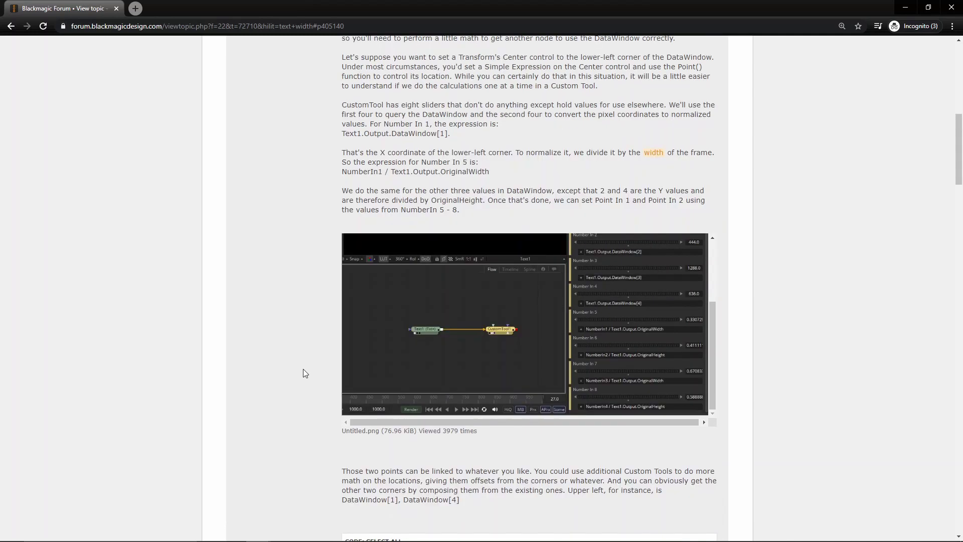
pyautogui.scroll(6, 303, 373)
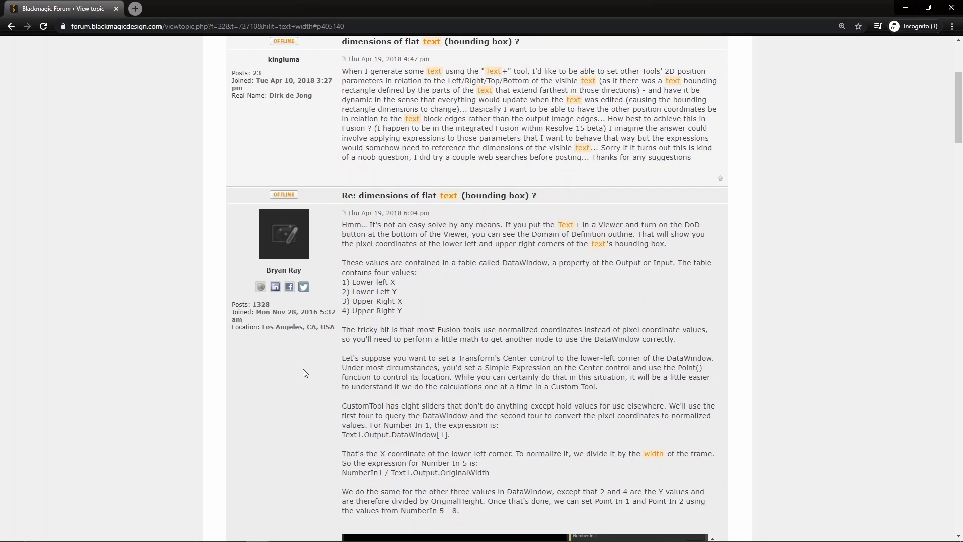
pyautogui.scroll(4, 559, 366)
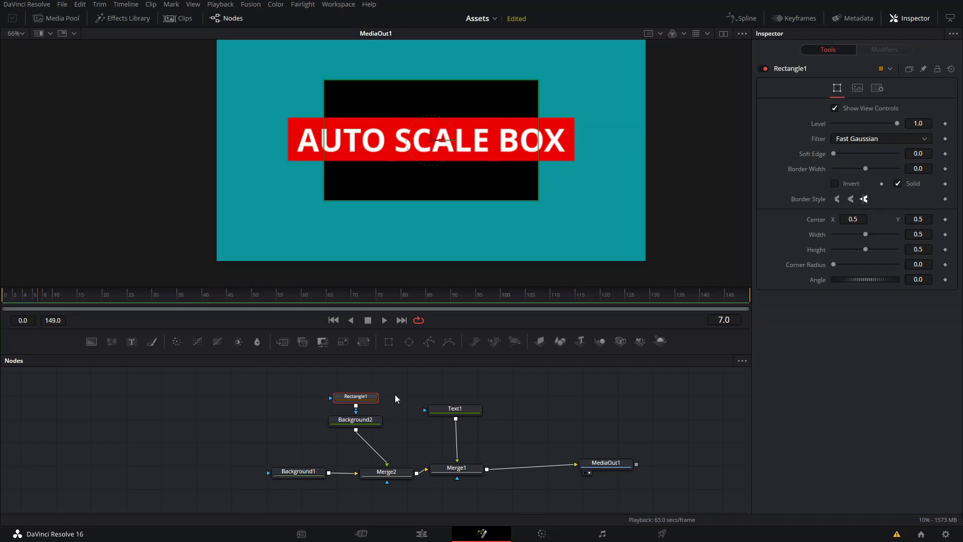
# Box-select the Rectangle1 and Background2 nodes together
pyautogui.moveTo(396, 393); pyautogui.dragTo(327, 445)
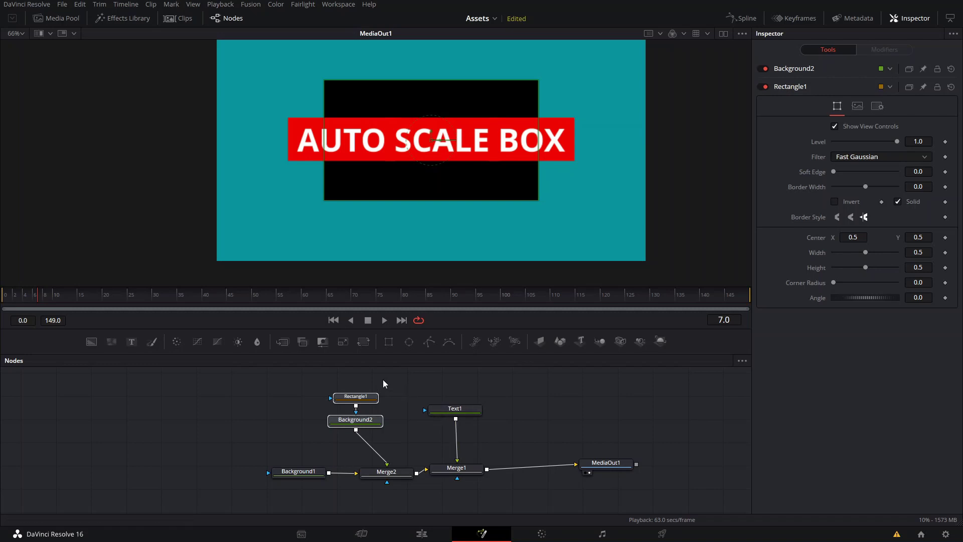
# Open Text1's shading settings on element 2, Red Outline
pyautogui.click(457, 411)
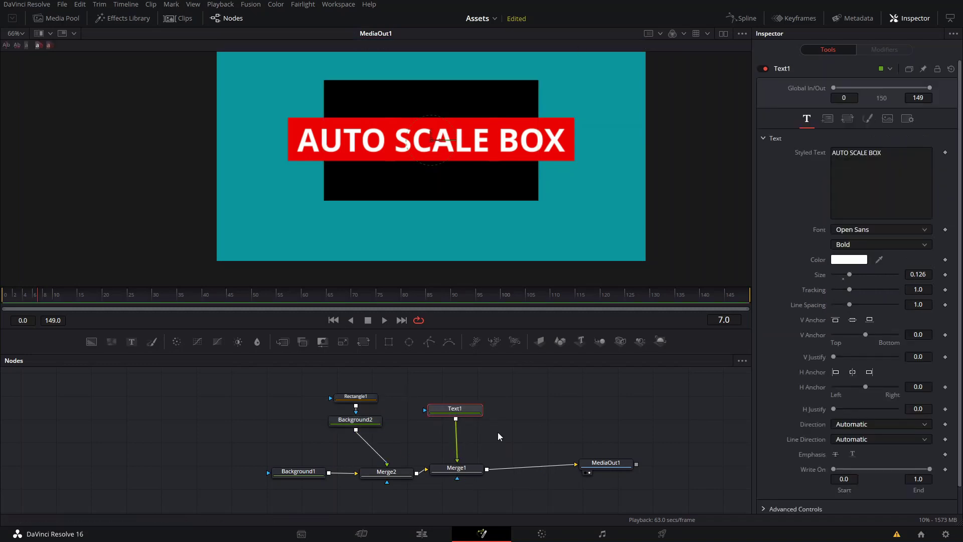
pyautogui.click(867, 119)
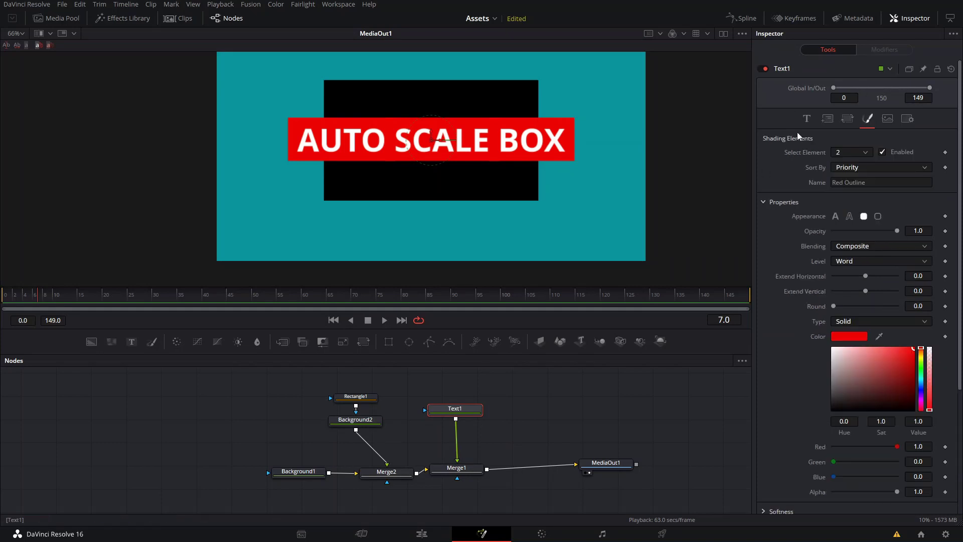
pyautogui.click(851, 152)
pyautogui.click(854, 167)
# Try the outline appearances, return to solid block at Word level, and round corners to 0.402
pyautogui.click(849, 216)
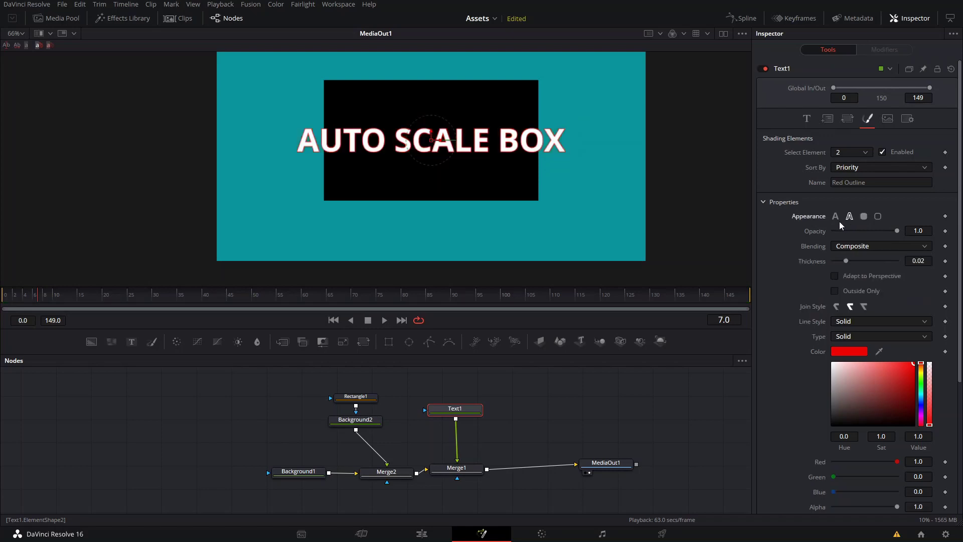
pyautogui.click(877, 216)
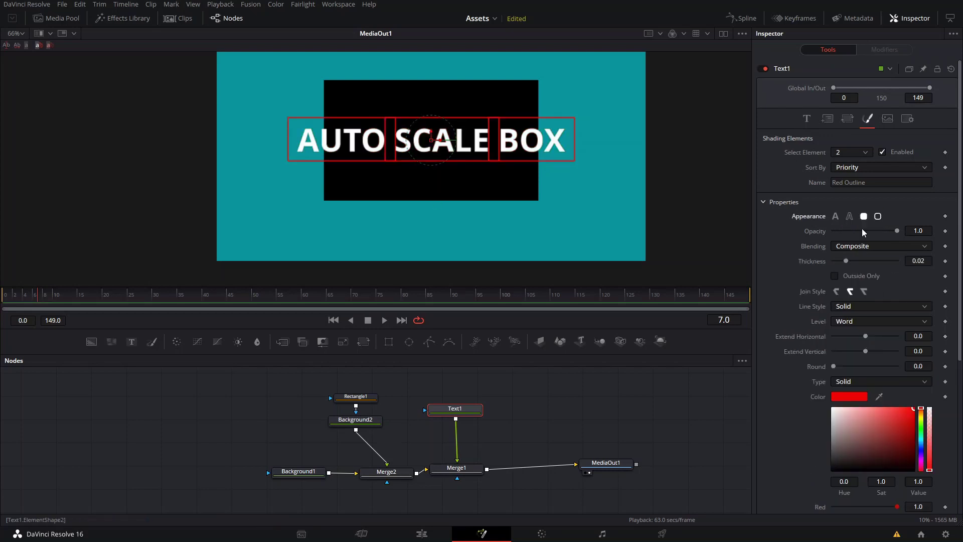
pyautogui.click(863, 217)
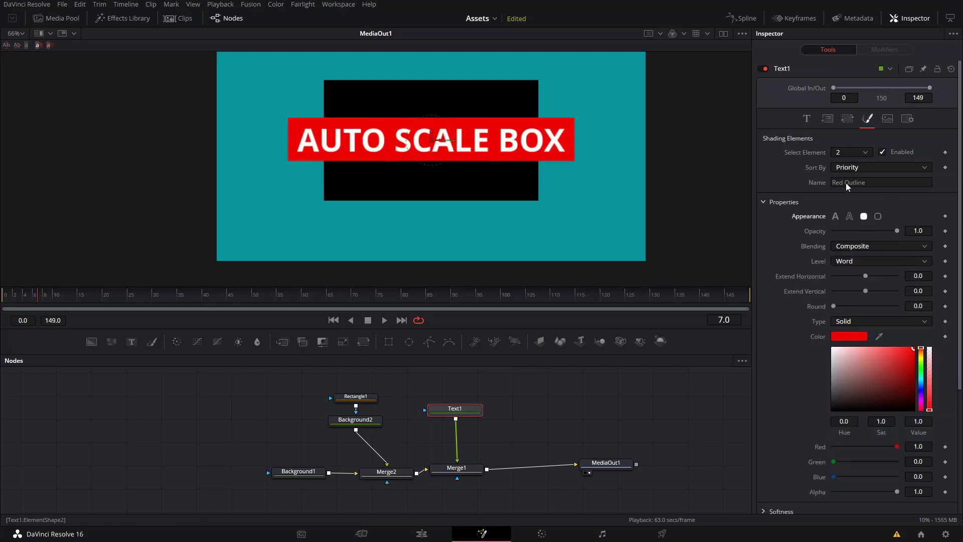
pyautogui.click(851, 262)
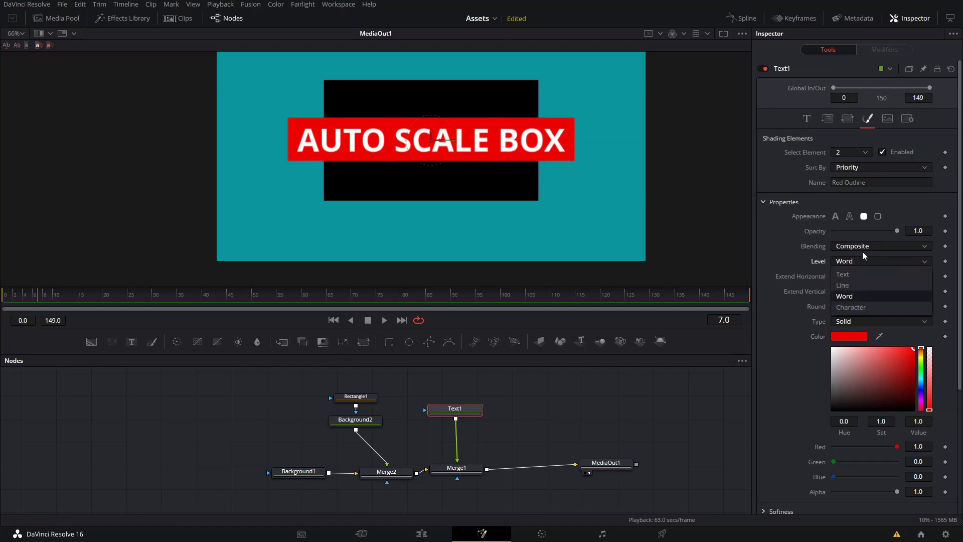
pyautogui.click(799, 272)
pyautogui.moveTo(833, 306); pyautogui.dragTo(896, 306)
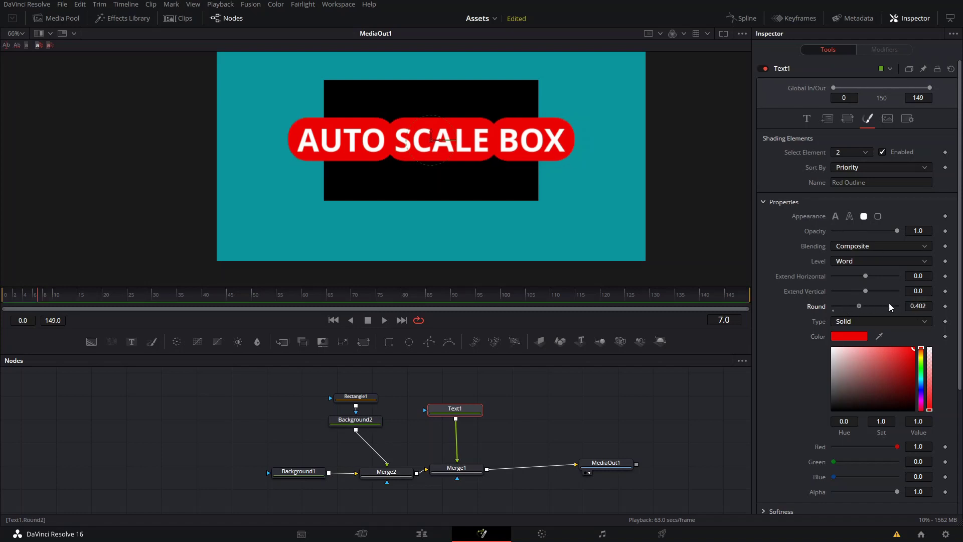
# Reset the red box's corner rounding to 0 and shift it right with Offset X 0.036
pyautogui.doubleClick(897, 305)
pyautogui.scroll(-5, 882, 300)
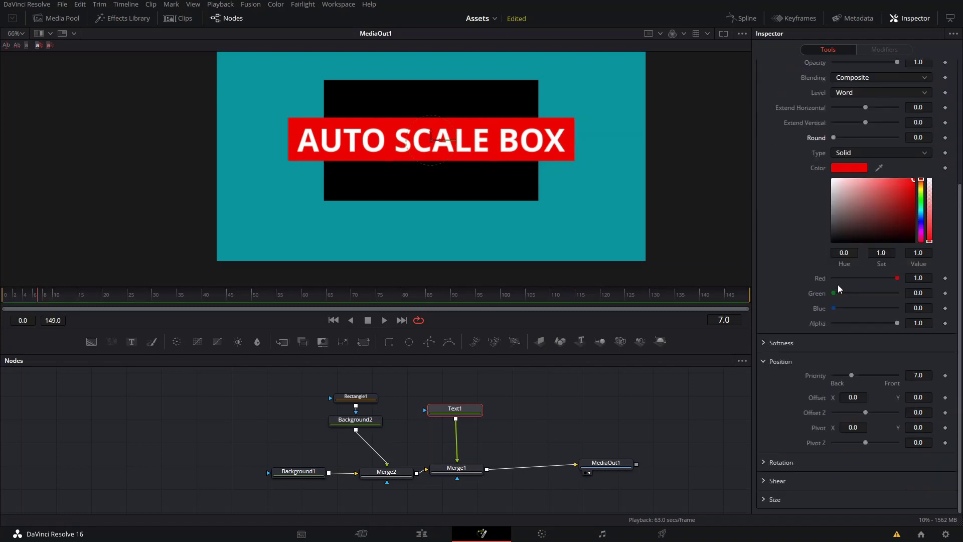
pyautogui.moveTo(852, 397); pyautogui.dragTo(858, 397)
pyautogui.press('Tab')
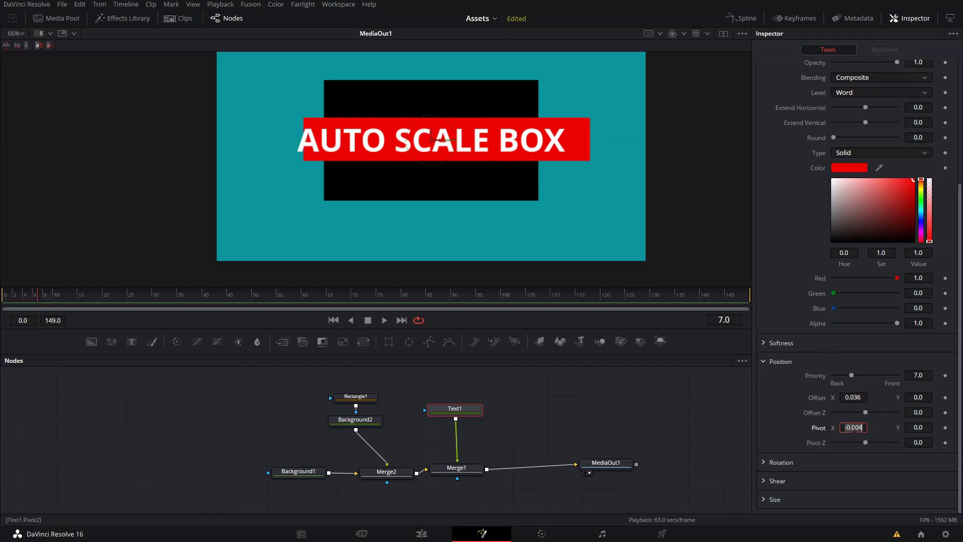
# Set the red box's Pivot X to 0
pyautogui.click(842, 427)
pyautogui.write('0')
pyautogui.press('Tab')
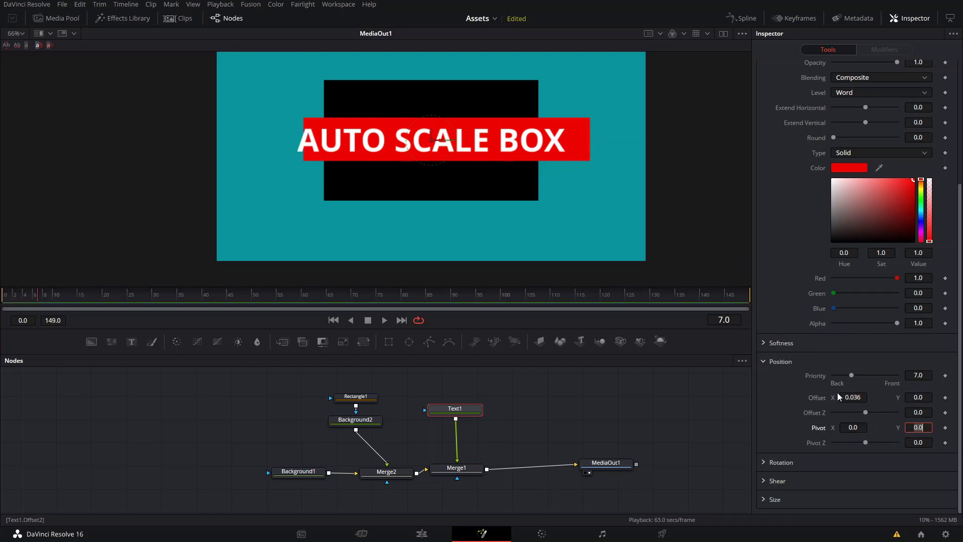